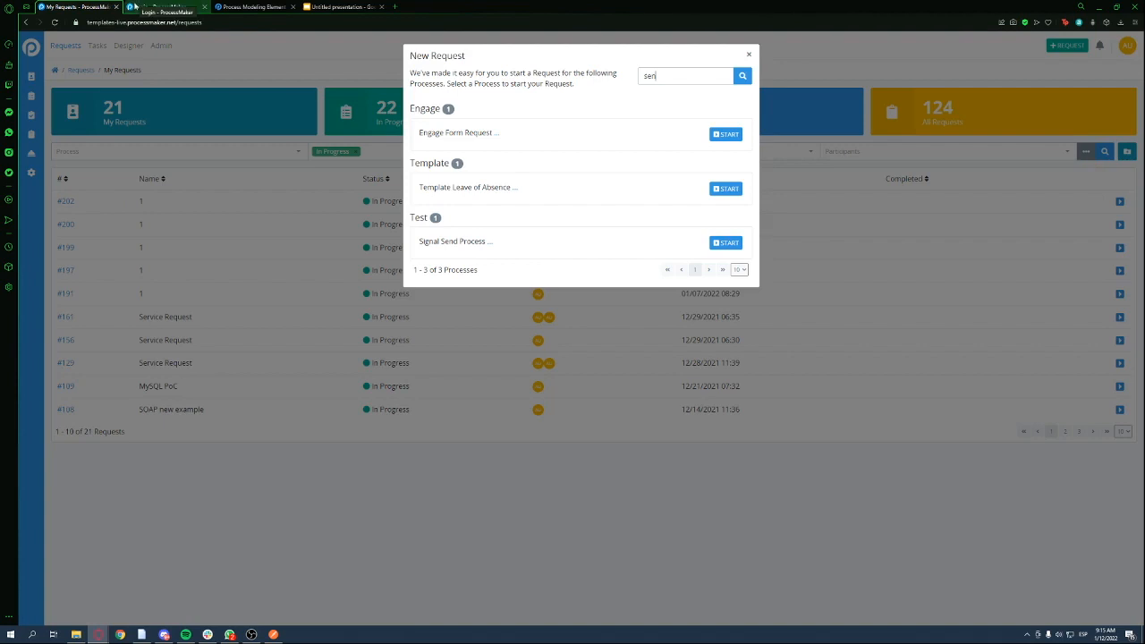
# Search Designer processes for 'sig' to reach Signal Send Process, then bring up the New Request process list
pyautogui.click(267, 59)
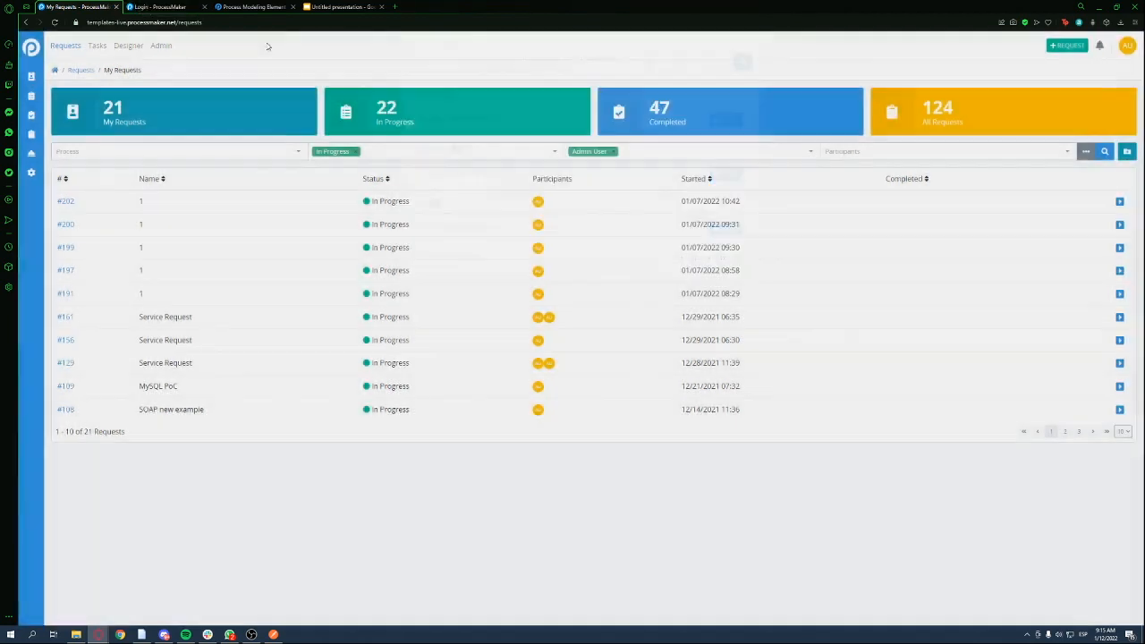
pyautogui.click(127, 45)
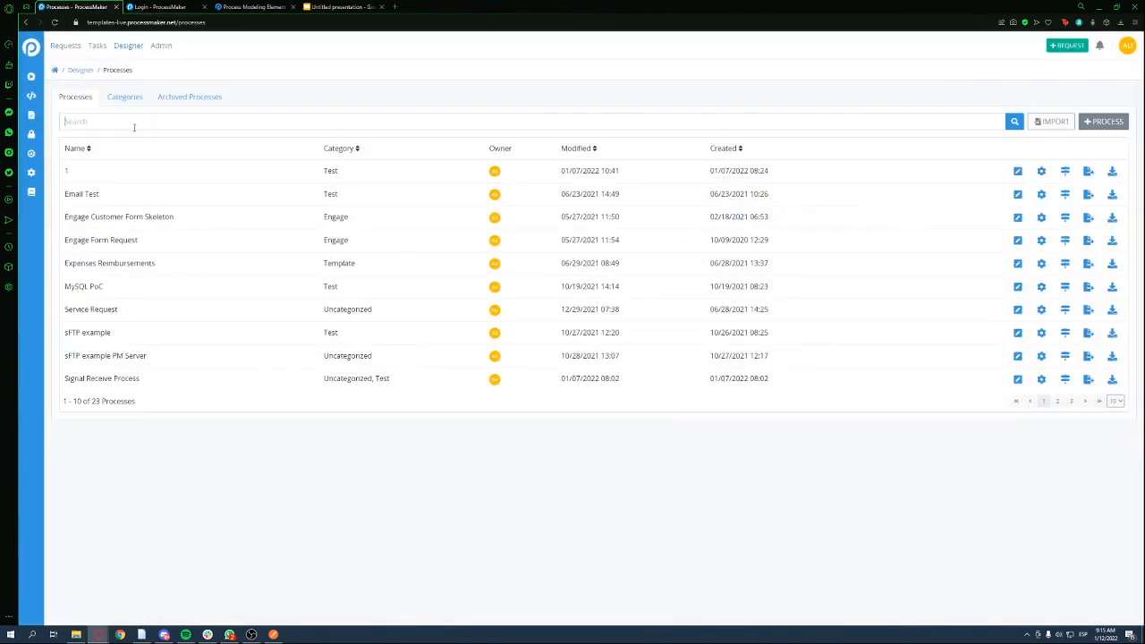
pyautogui.click(134, 123)
pyautogui.write('sig')
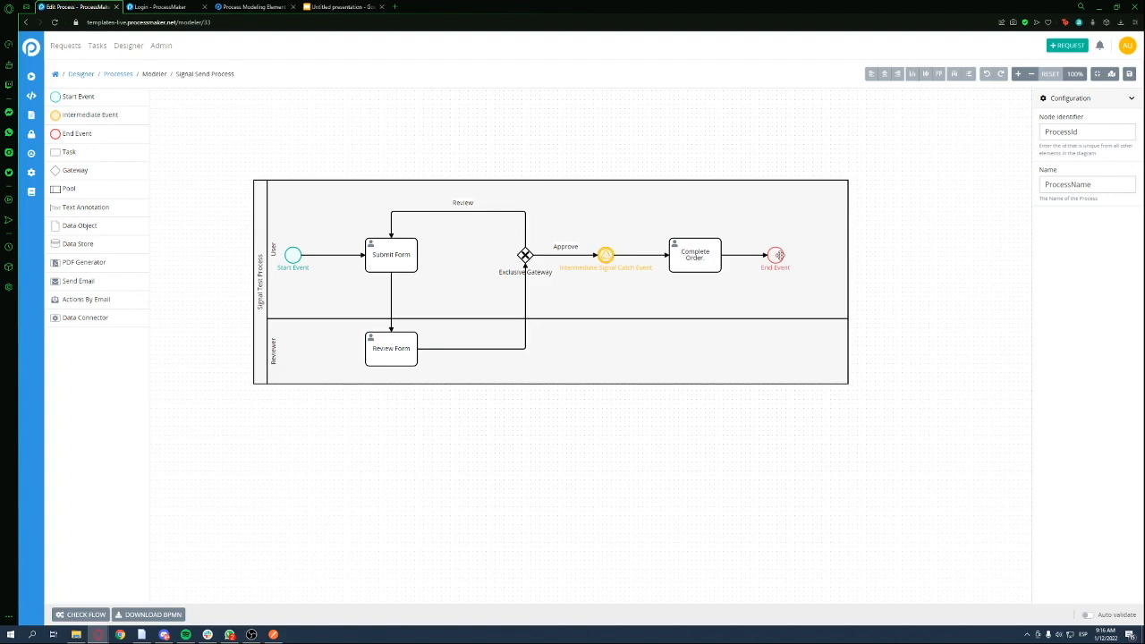
pyautogui.click(1058, 49)
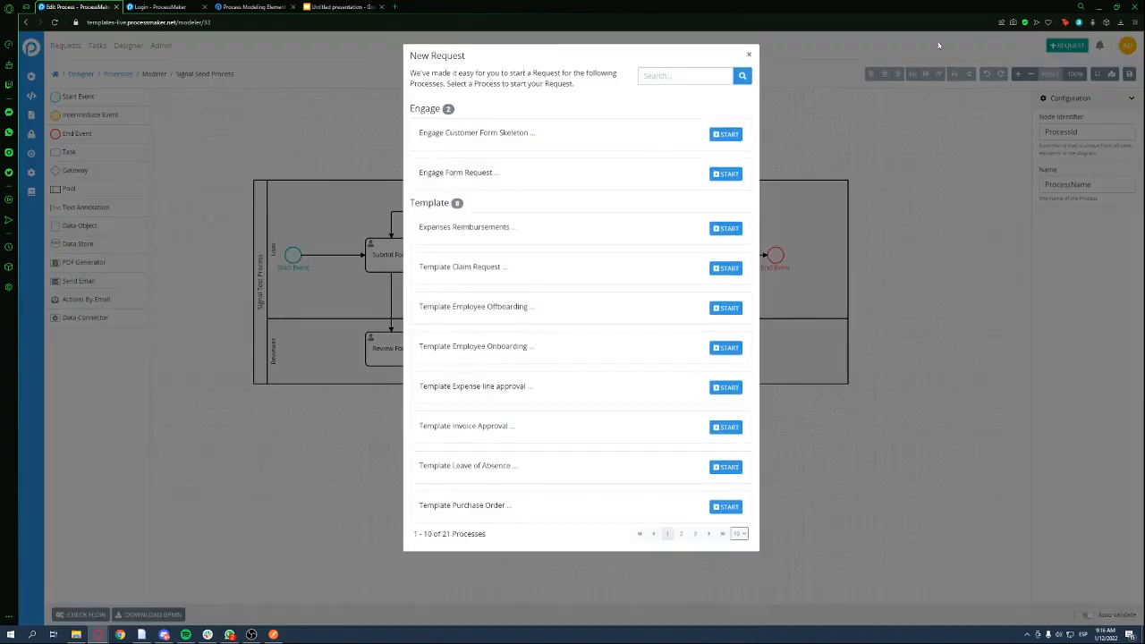
# Filter startable processes by 'sign' and start a Signal Send Process request, creating #207
pyautogui.click(671, 75)
pyautogui.write('sign')
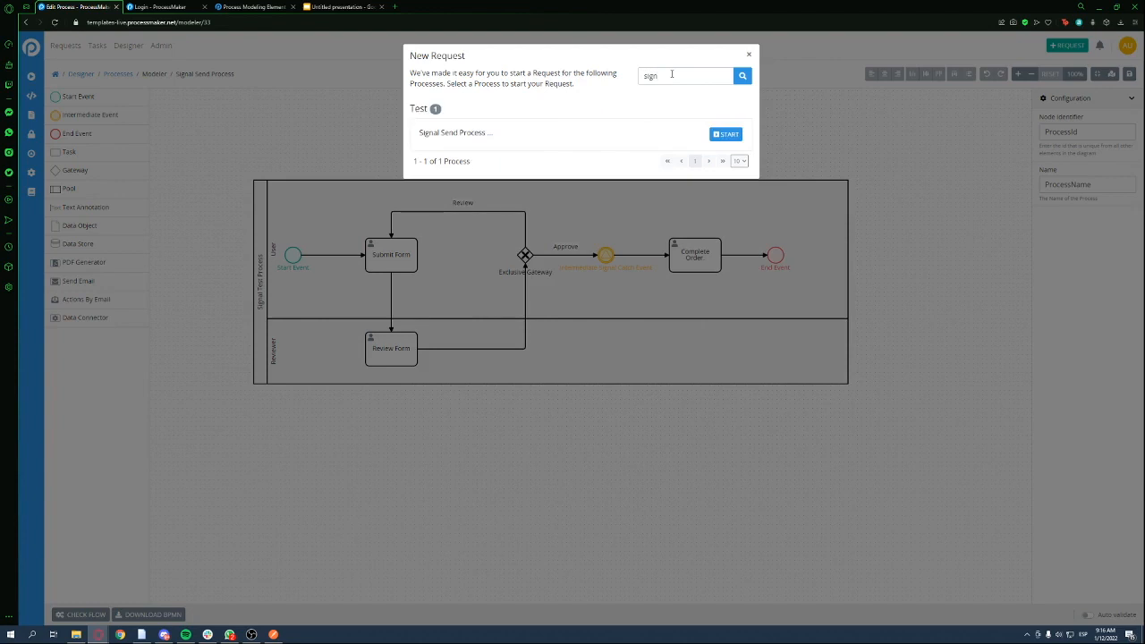
pyautogui.click(720, 135)
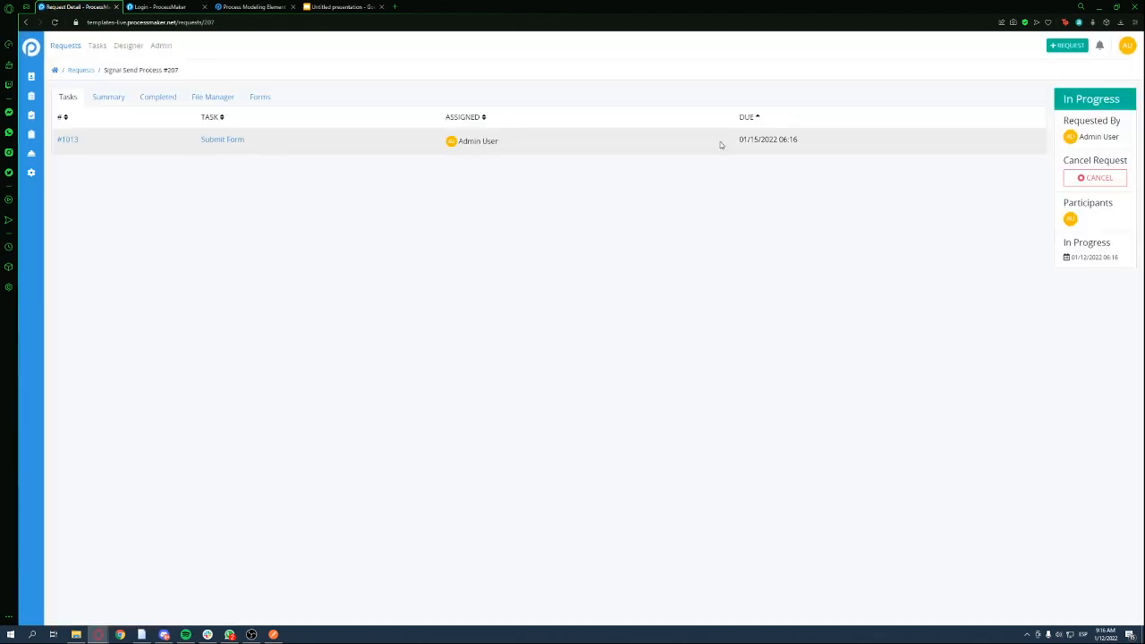
# Fill the Submit Form with the person's name and e-mail, tick Burger, and submit it
pyautogui.click(229, 141)
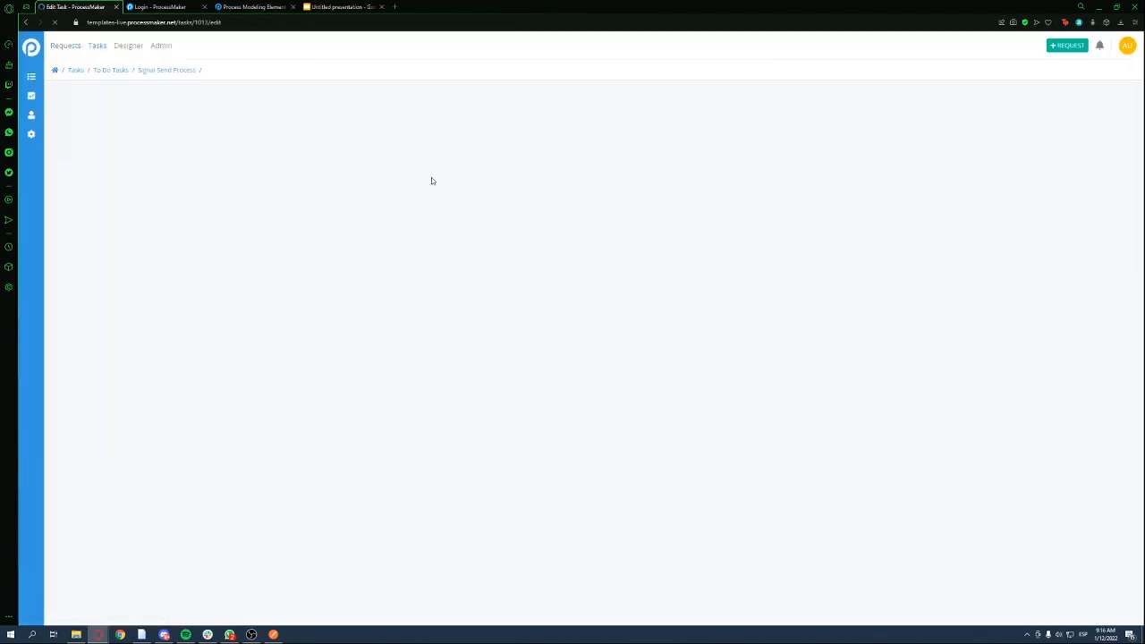
pyautogui.press('Tab')
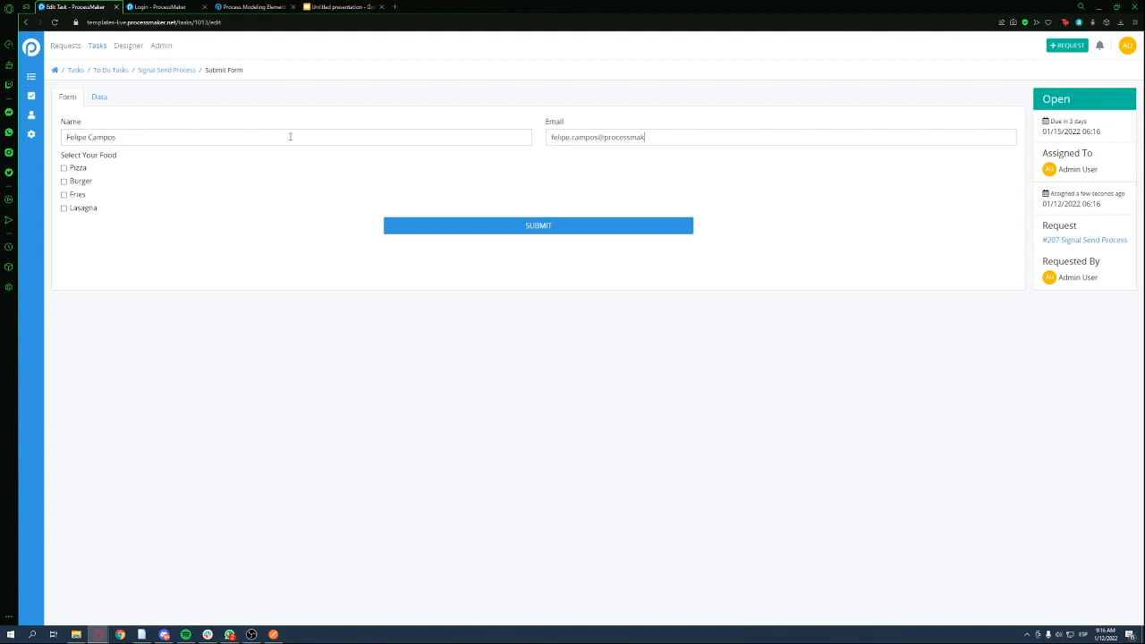
pyautogui.click(88, 182)
pyautogui.click(479, 228)
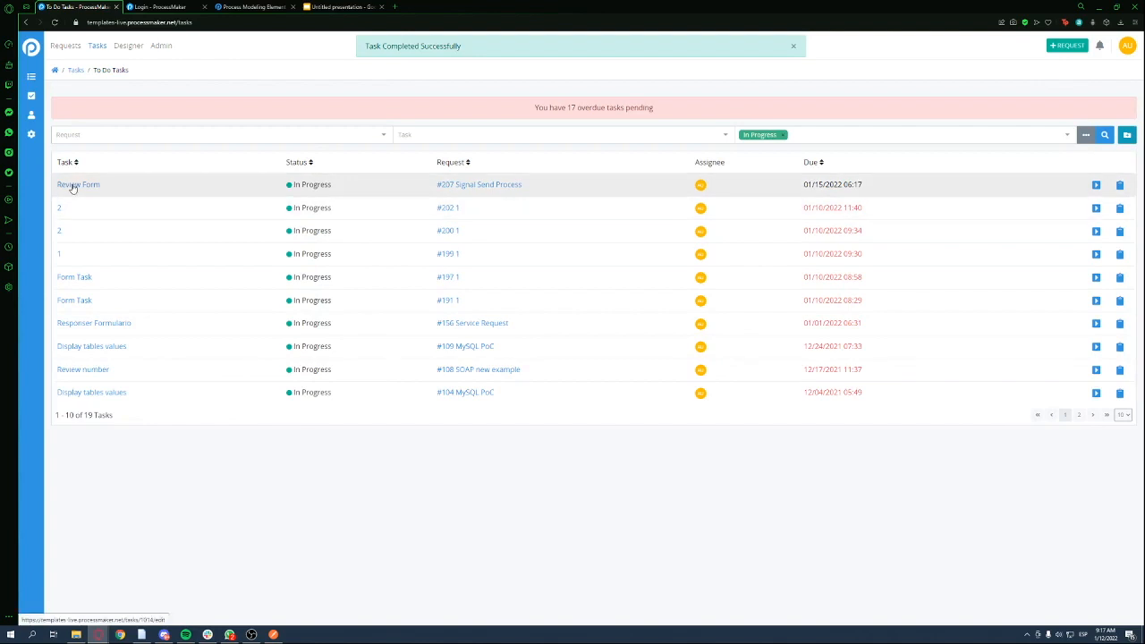
# Approve request #207's Review Form task, then switch over to Postman
pyautogui.click(466, 186)
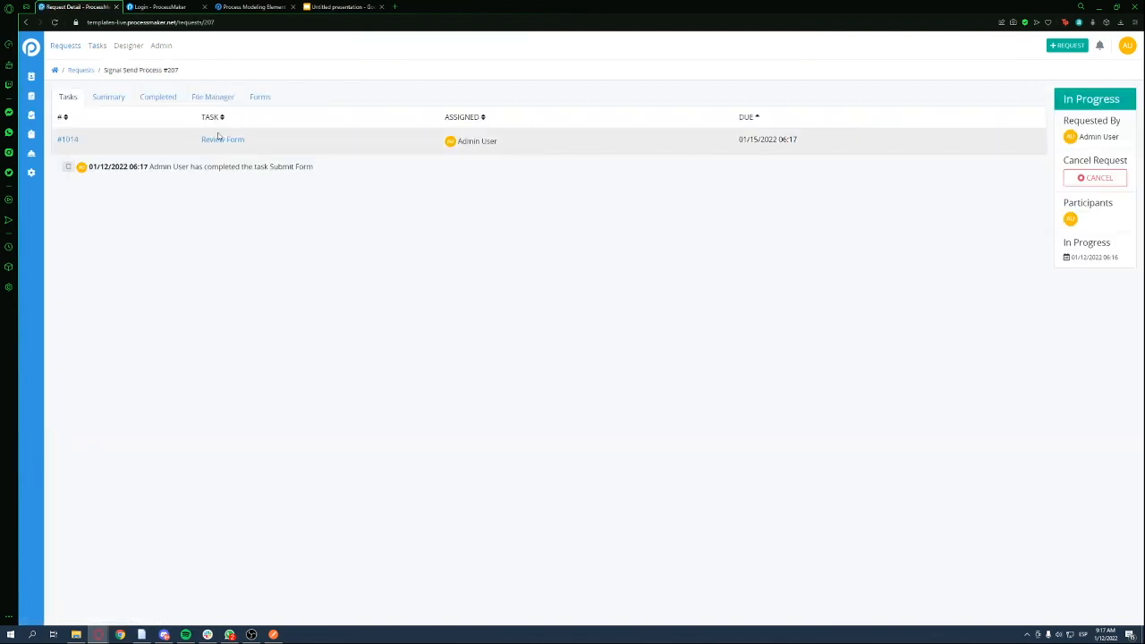
pyautogui.click(223, 140)
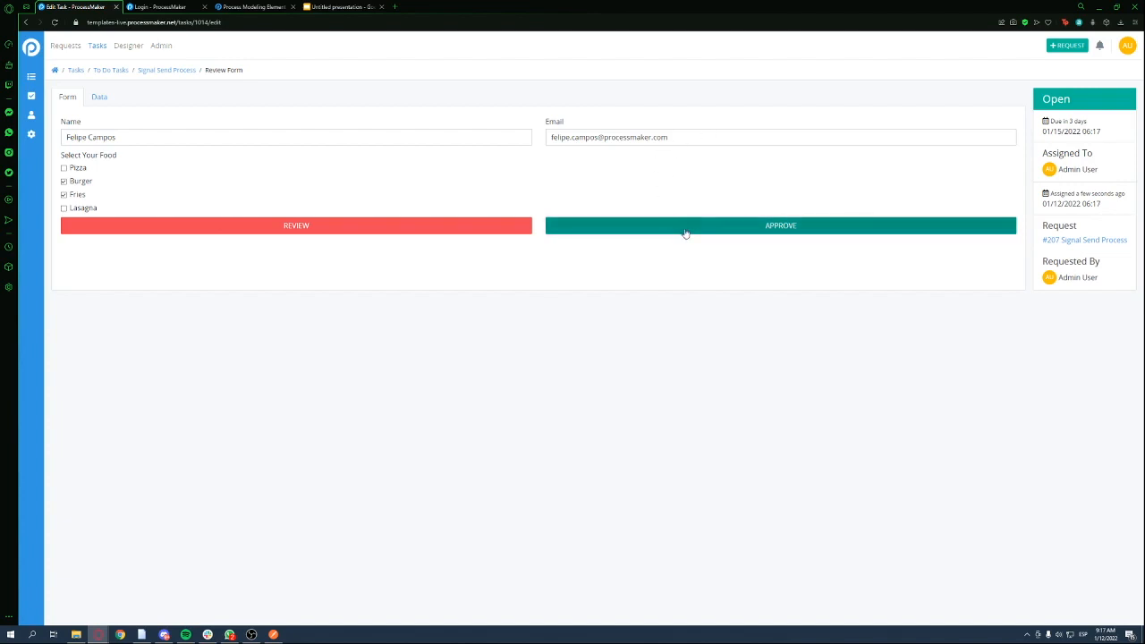
pyautogui.click(96, 46)
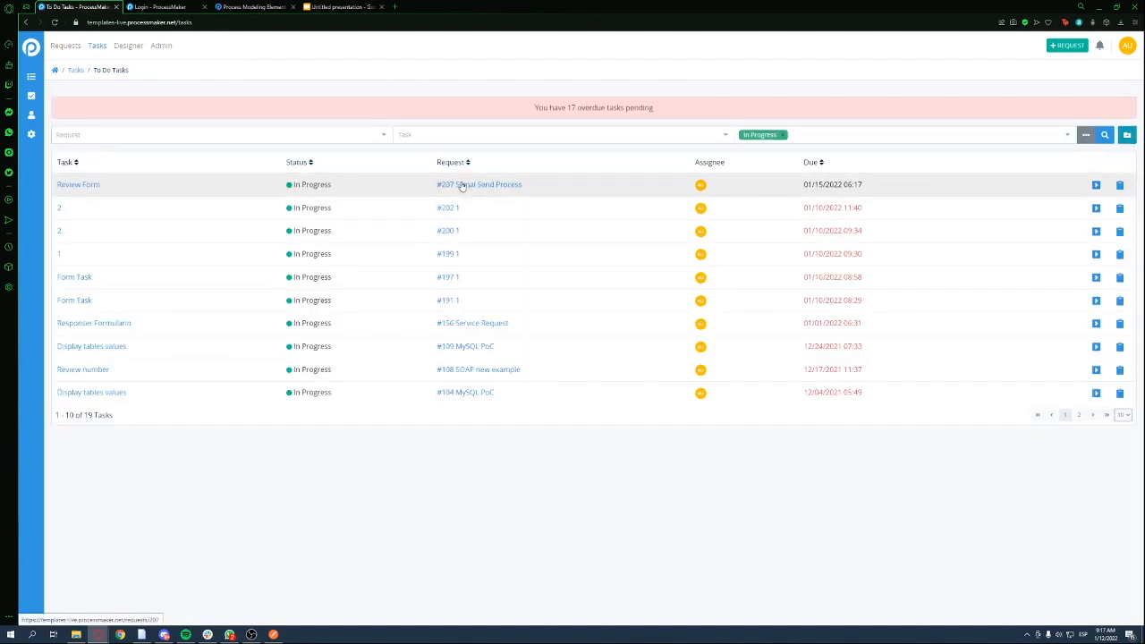
pyautogui.click(454, 186)
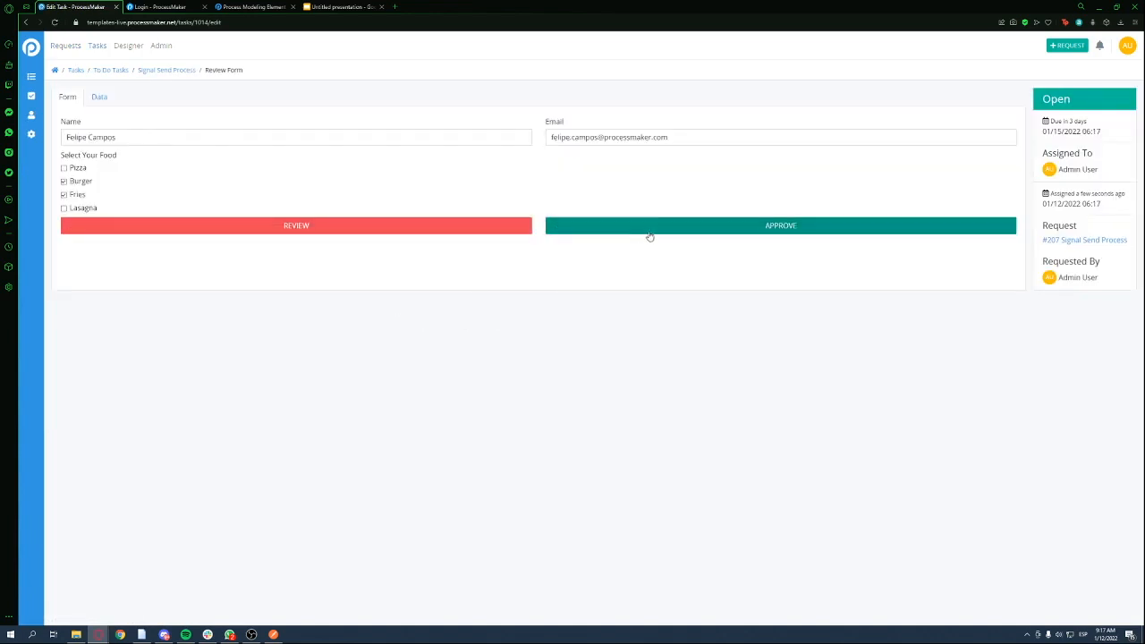
pyautogui.click(659, 228)
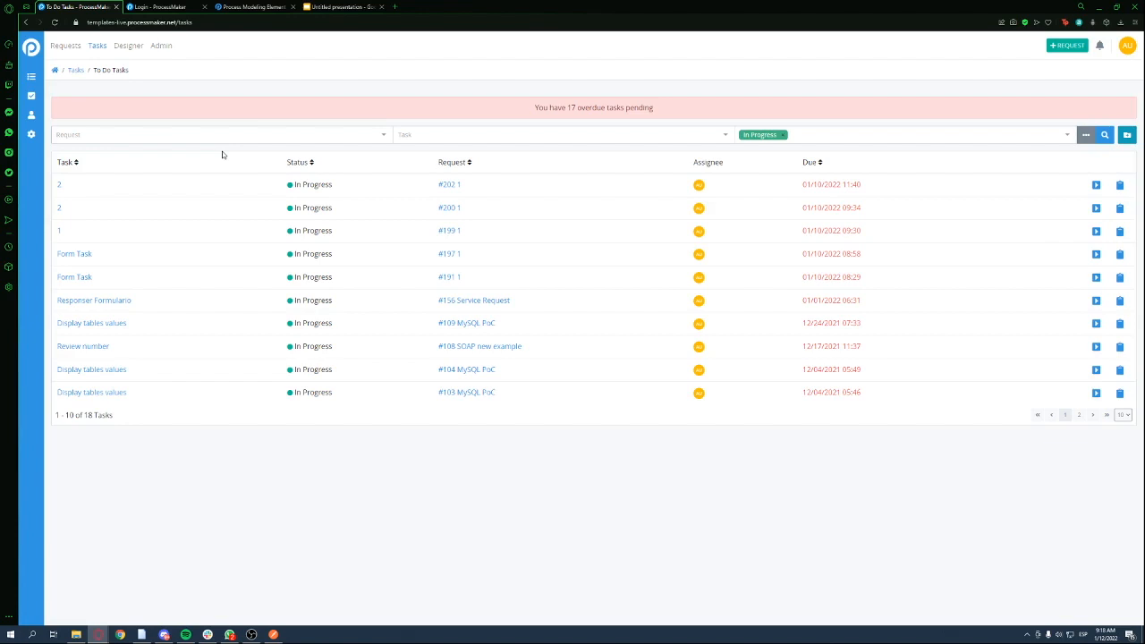
pyautogui.click(274, 634)
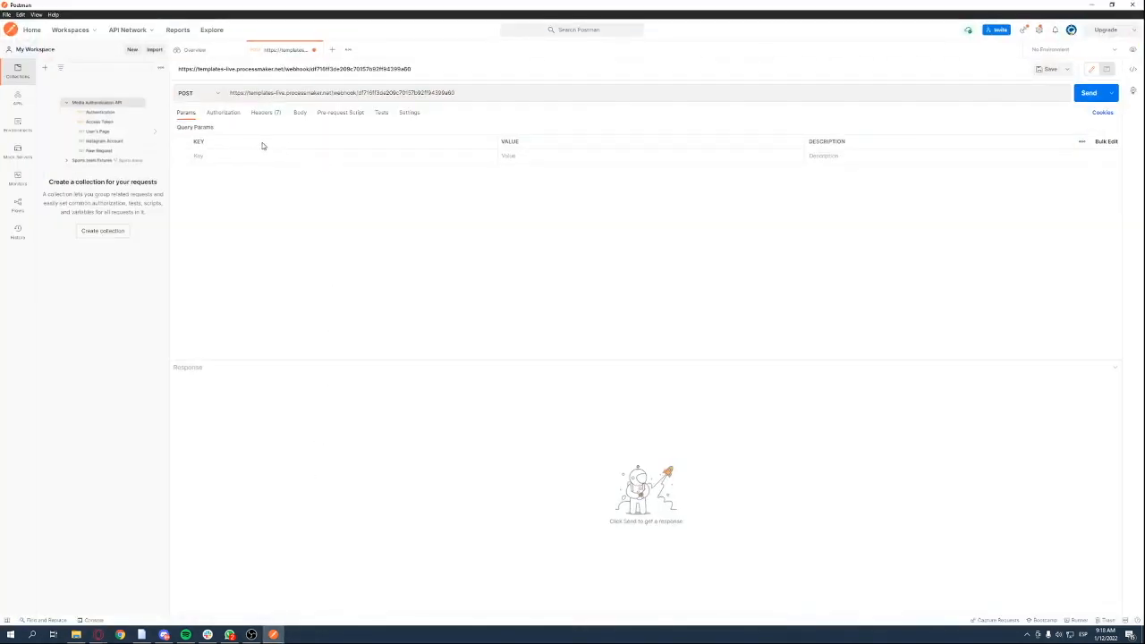
# Send the webhook POST from Postman, getting 204 No Content, then reload ProcessMaker's To Do Tasks
pyautogui.click(469, 95)
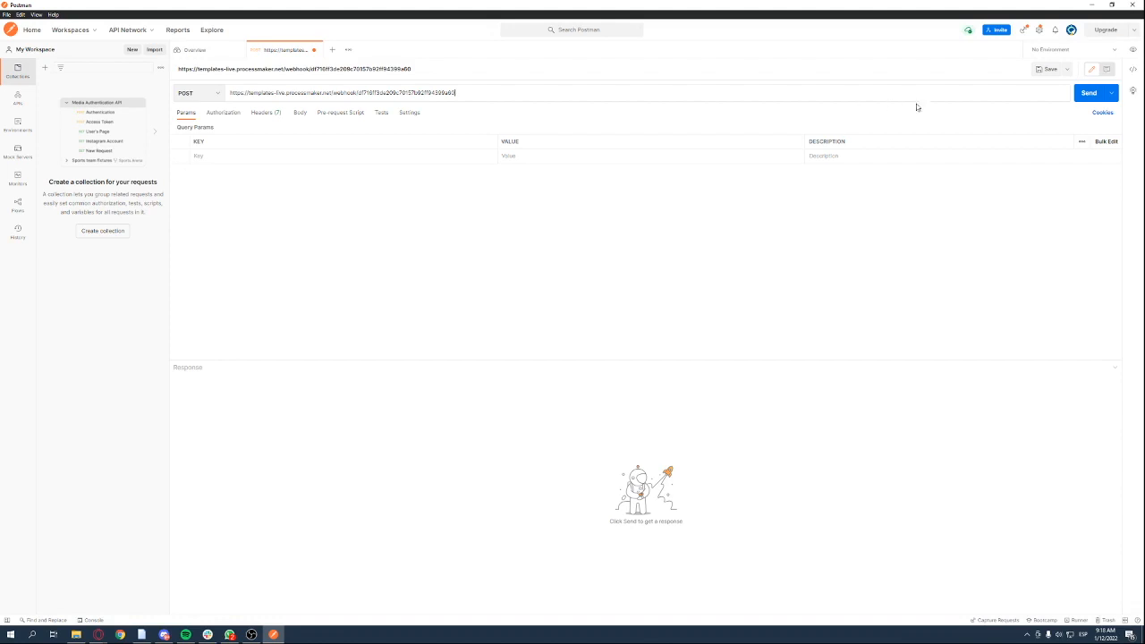
pyautogui.click(1091, 99)
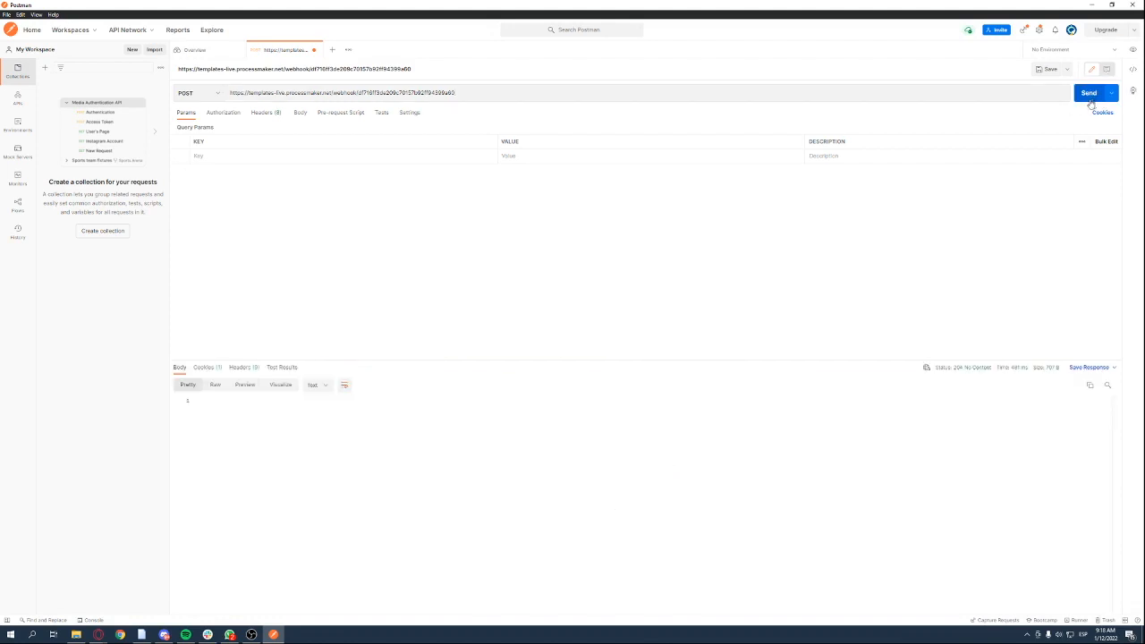
pyautogui.moveTo(987, 373)
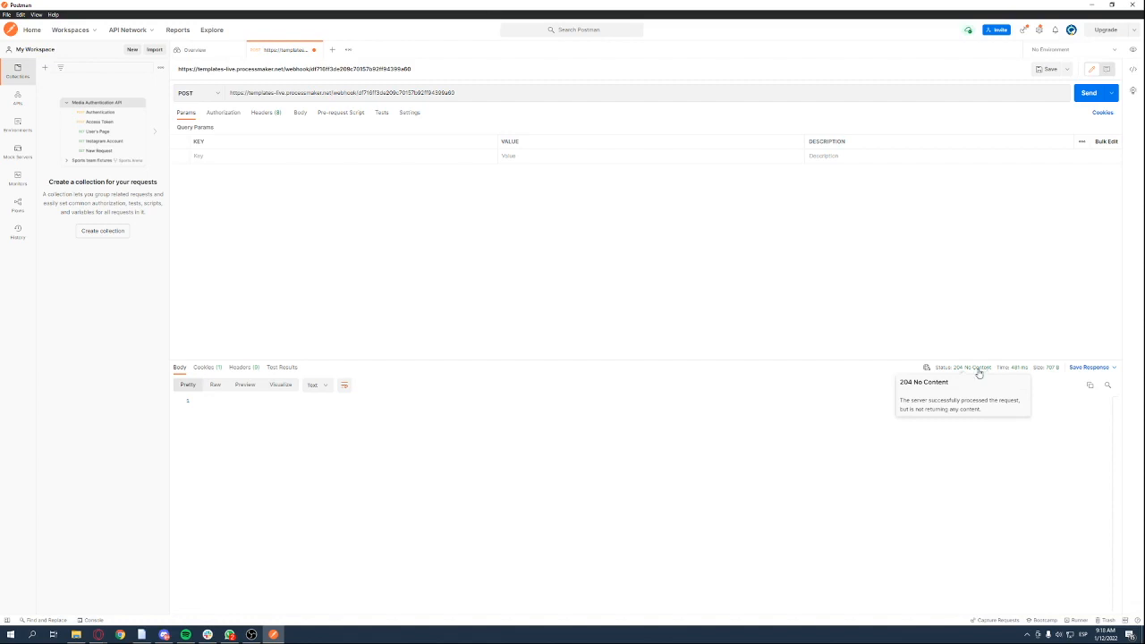
pyautogui.click(1092, 5)
pyautogui.click(55, 22)
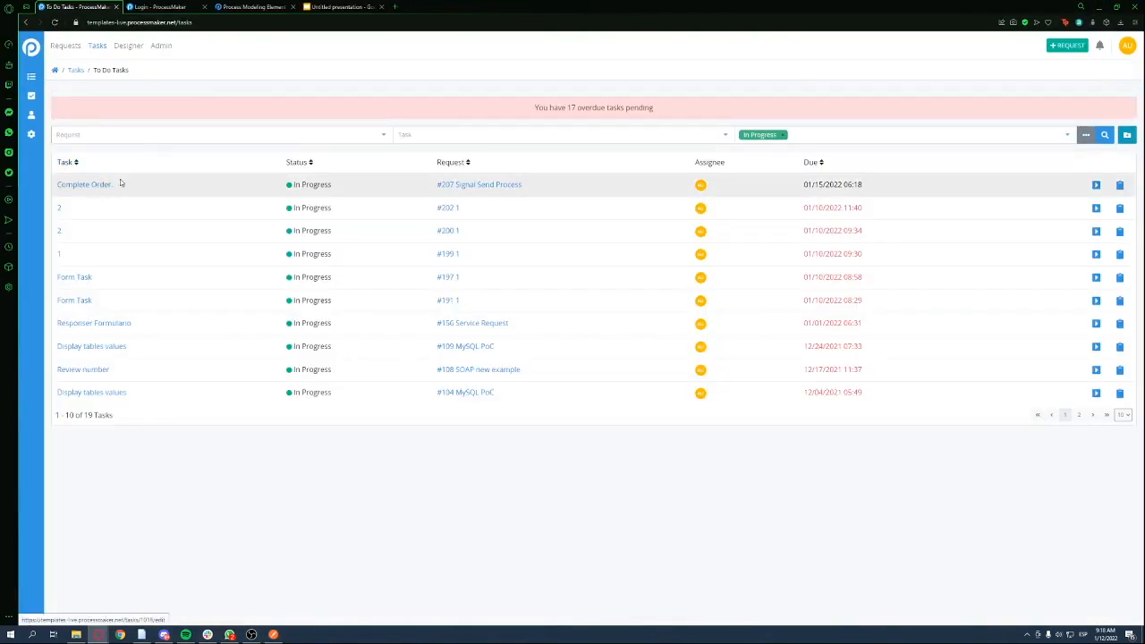
# Open request #207's Complete Order task and mark the order as COMPLETED
pyautogui.click(491, 186)
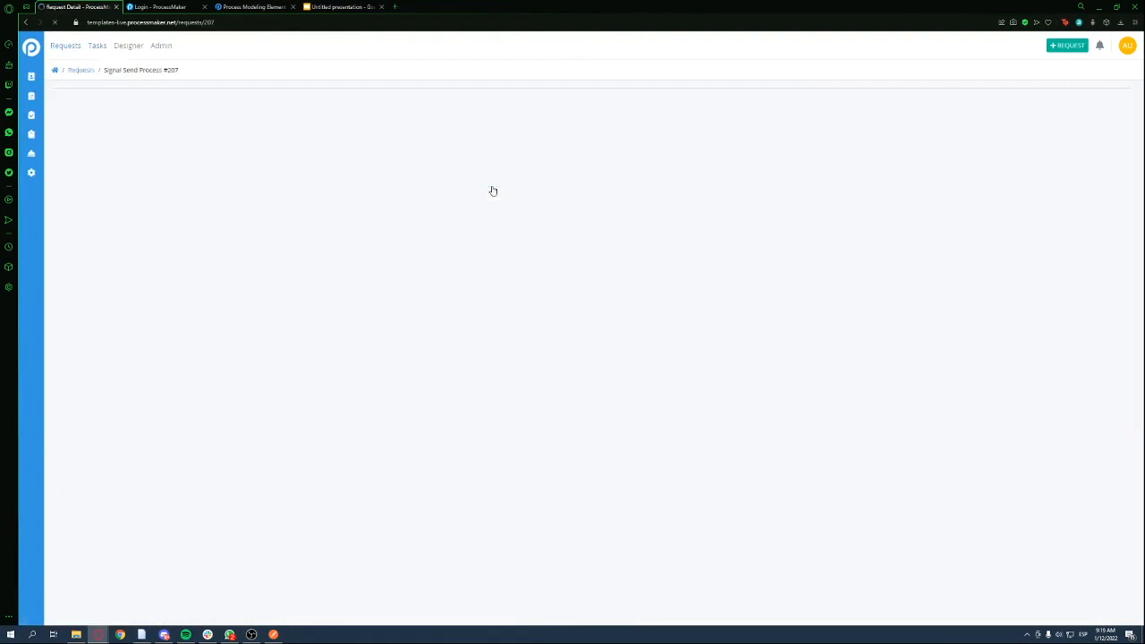
pyautogui.click(211, 140)
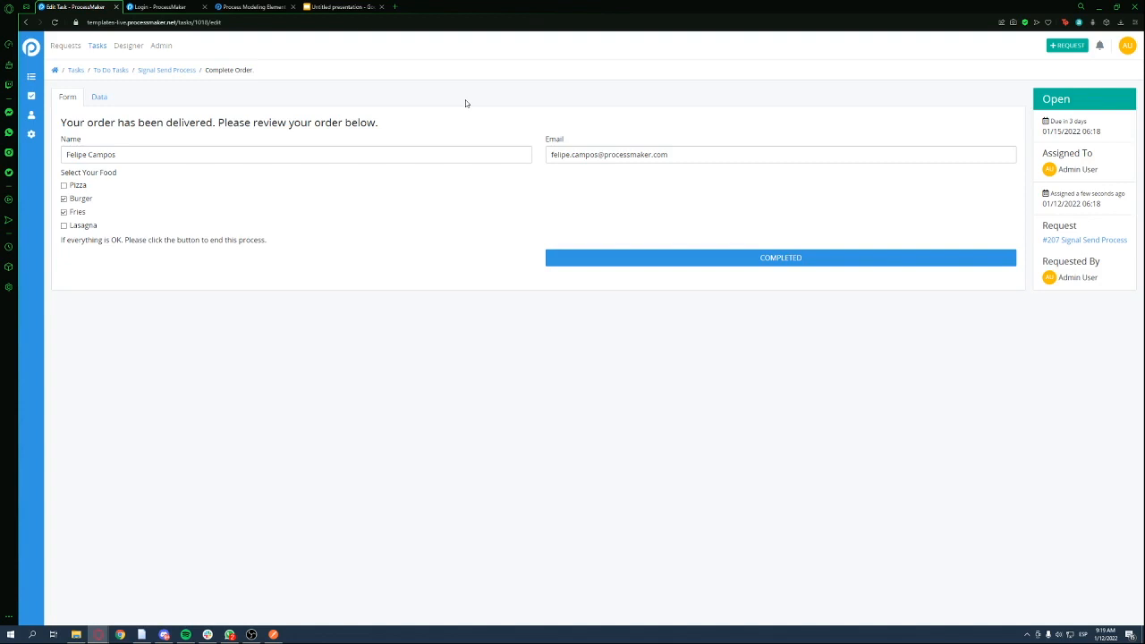
pyautogui.click(728, 262)
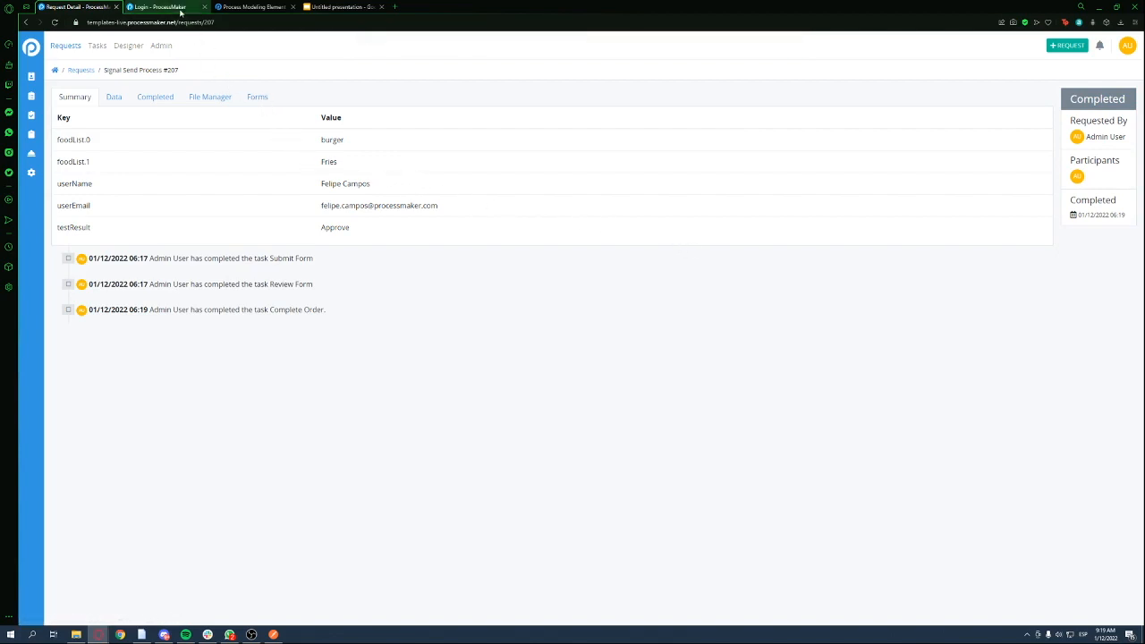
# Open Signal Send Process for editing via a 'signal' search and inspect its Intermediate Signal Catch Event's signal
pyautogui.click(136, 47)
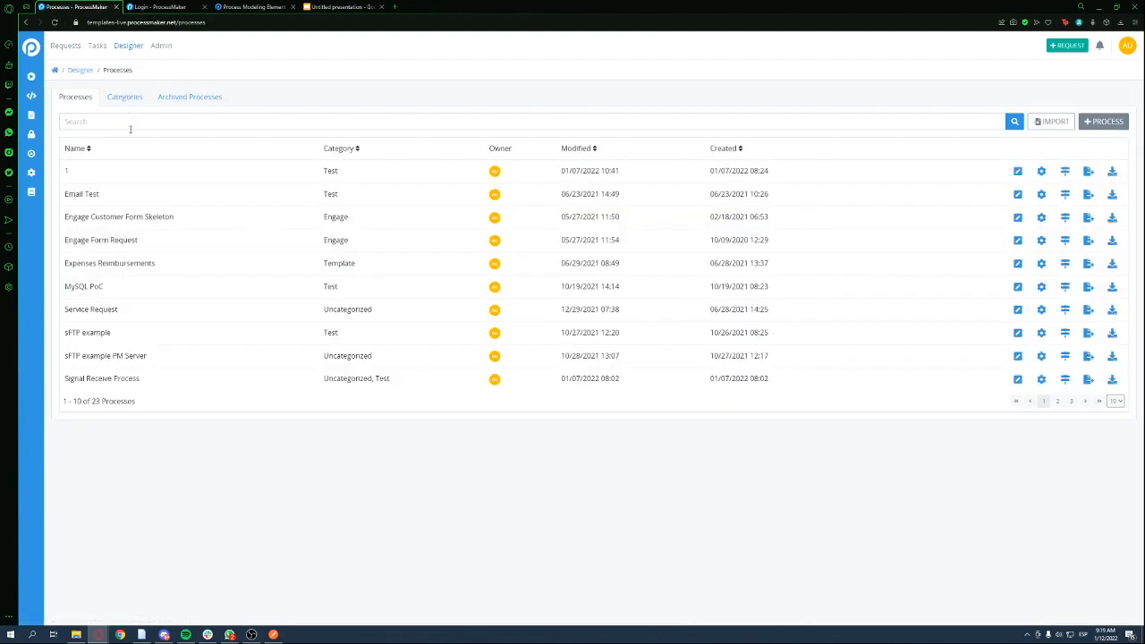
pyautogui.write('signal')
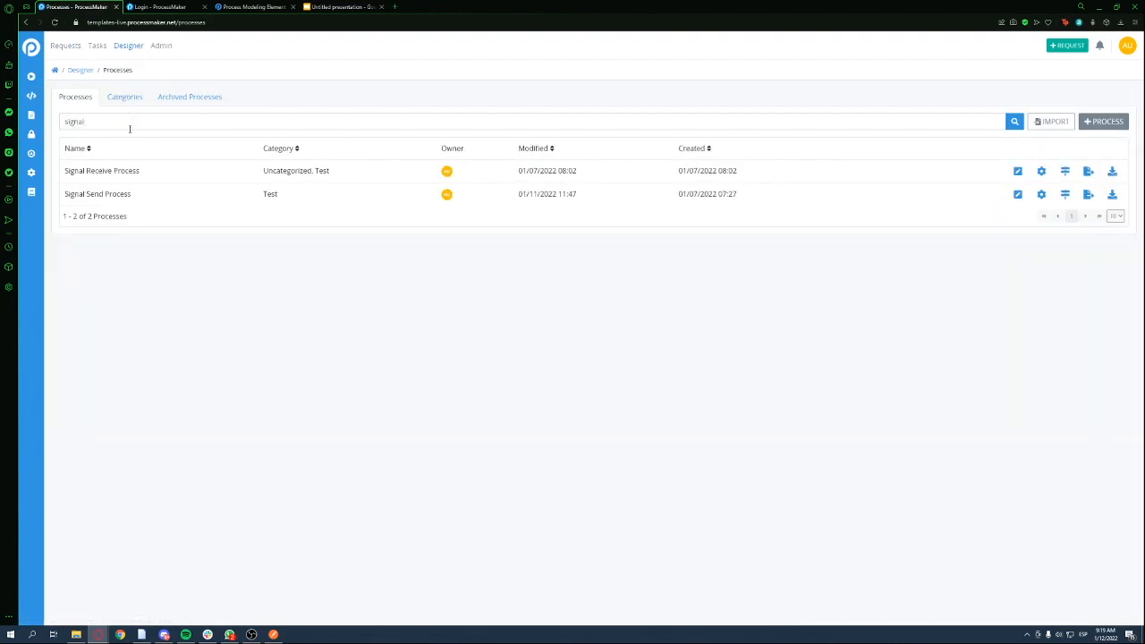
pyautogui.click(1017, 195)
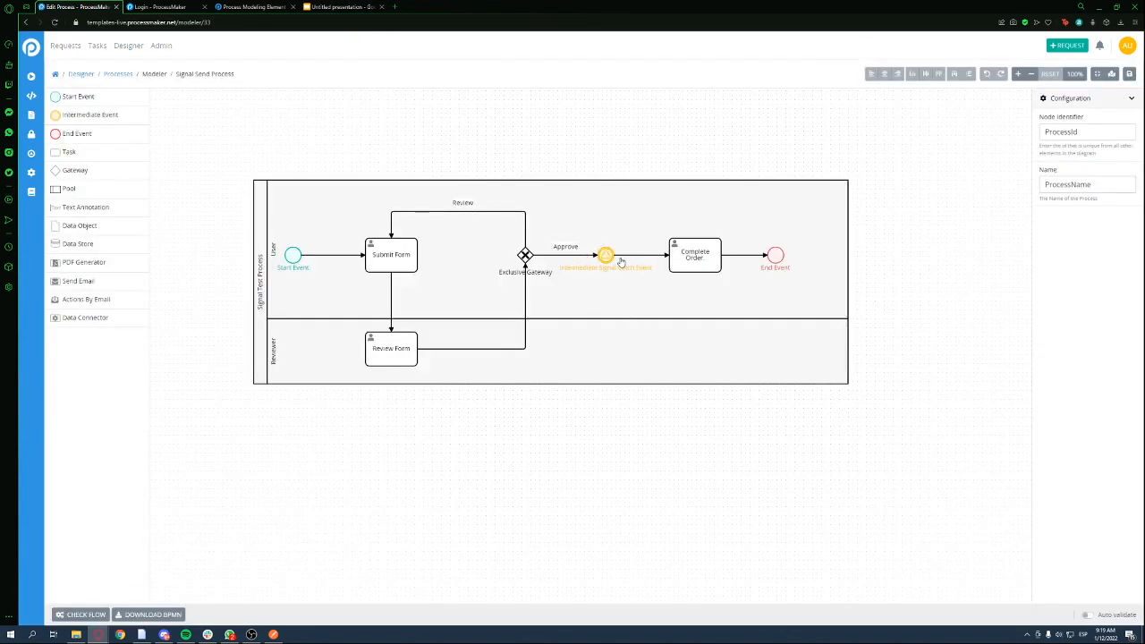
pyautogui.click(610, 256)
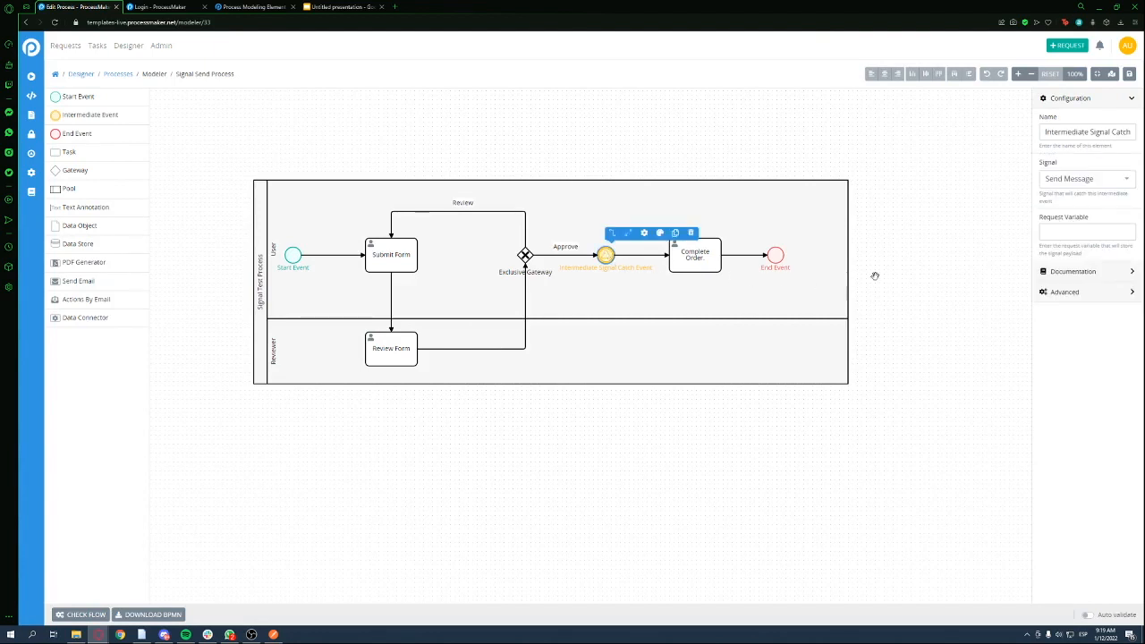
pyautogui.click(1061, 180)
pyautogui.click(930, 186)
pyautogui.click(630, 256)
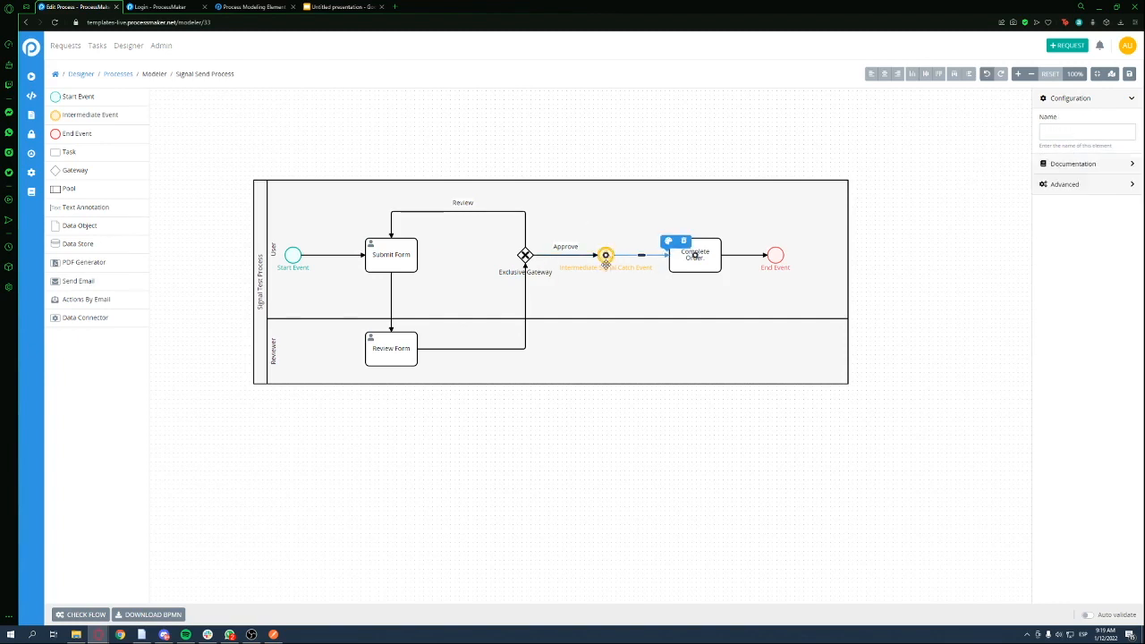
pyautogui.click(605, 260)
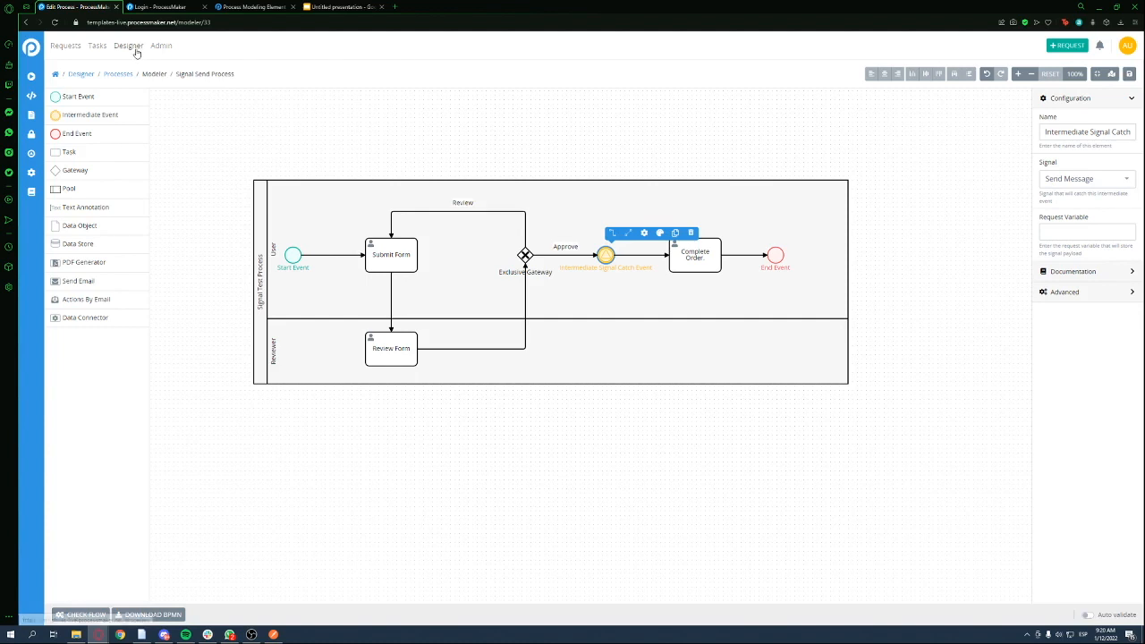
# Edit the Send Message signal from the Signals list, keeping Enable Webhook Access switched on
pyautogui.click(31, 153)
pyautogui.click(595, 75)
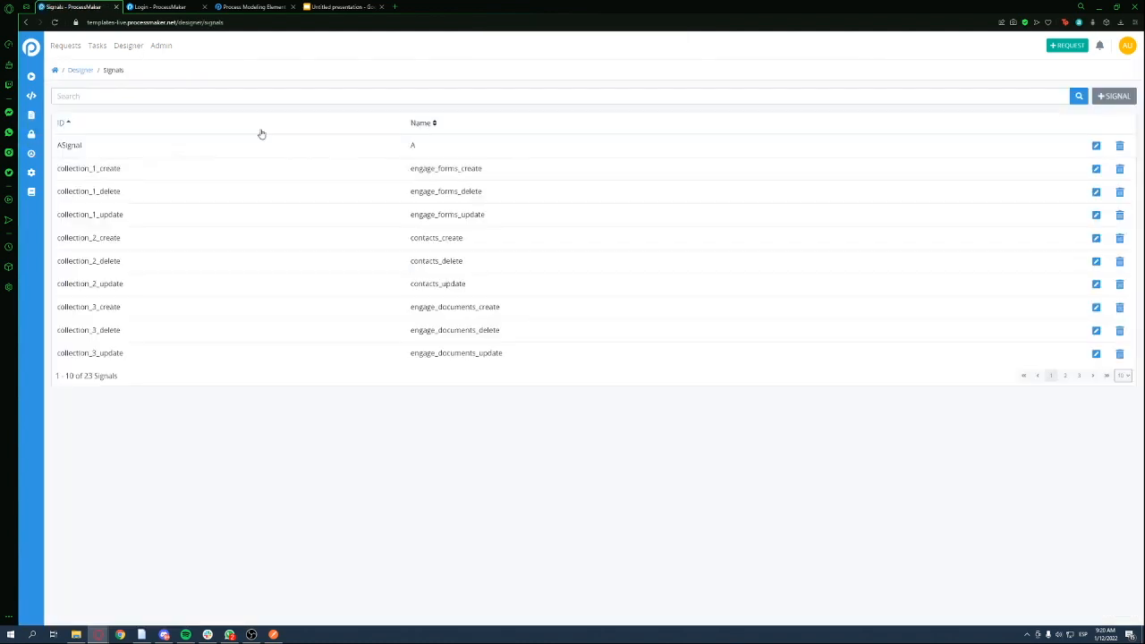
pyautogui.write('signal')
pyautogui.moveTo(420, 171); pyautogui.dragTo(485, 175)
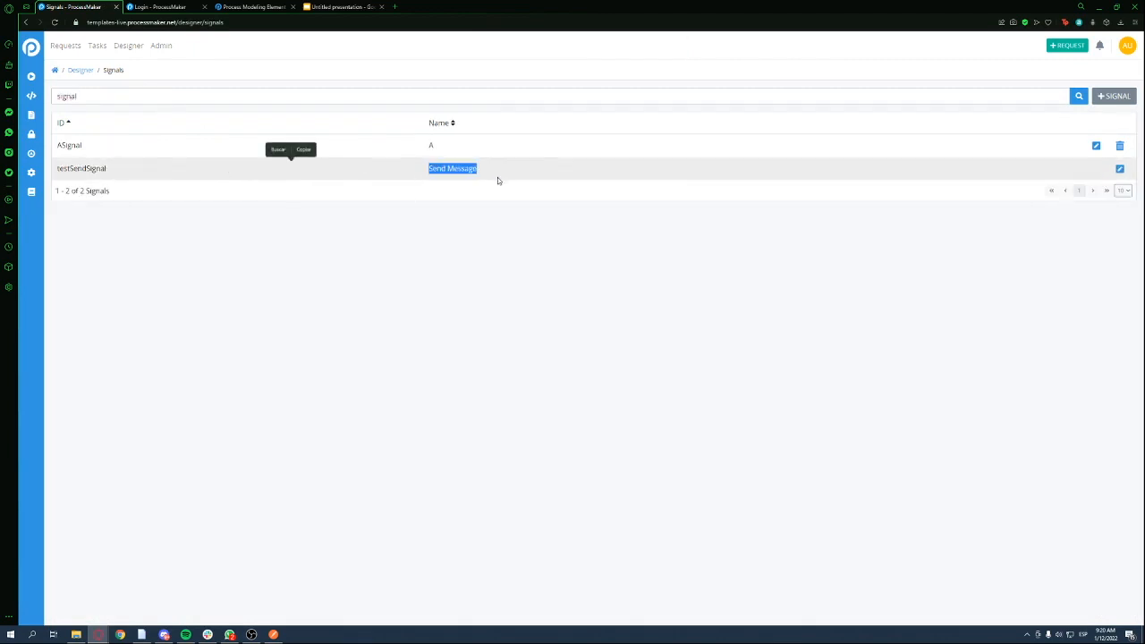
pyautogui.click(1118, 169)
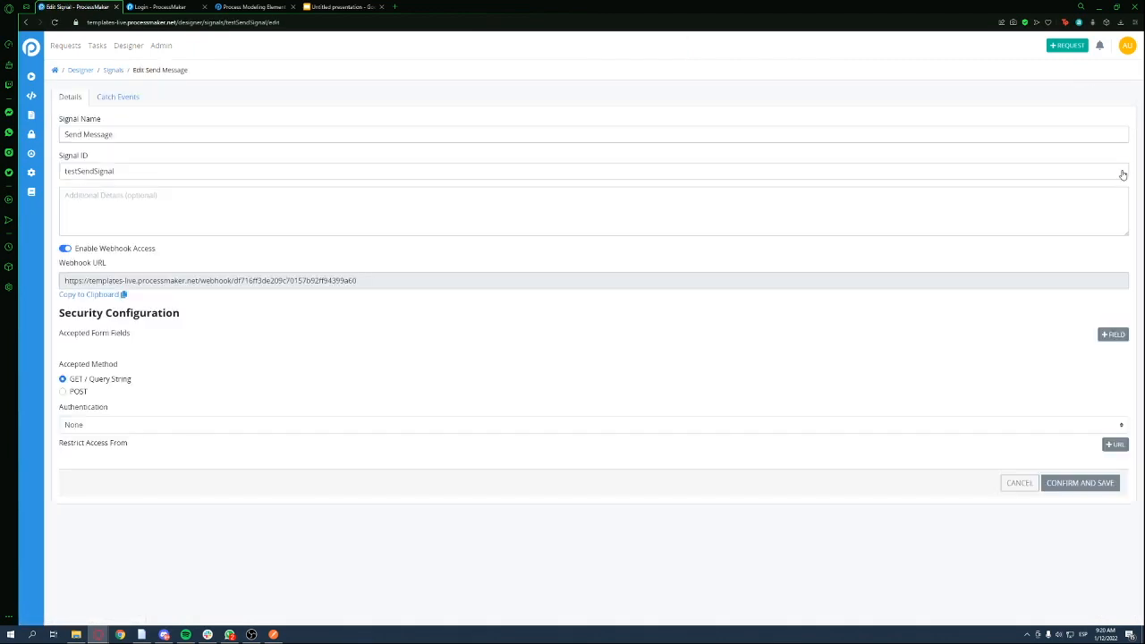
pyautogui.click(66, 250)
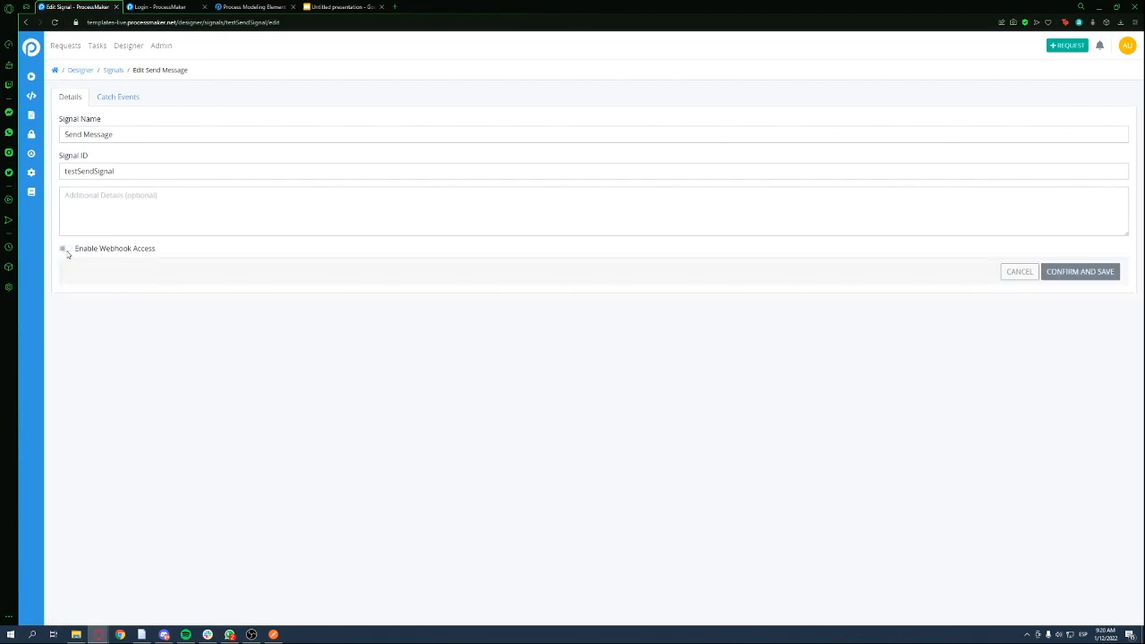
pyautogui.click(66, 250)
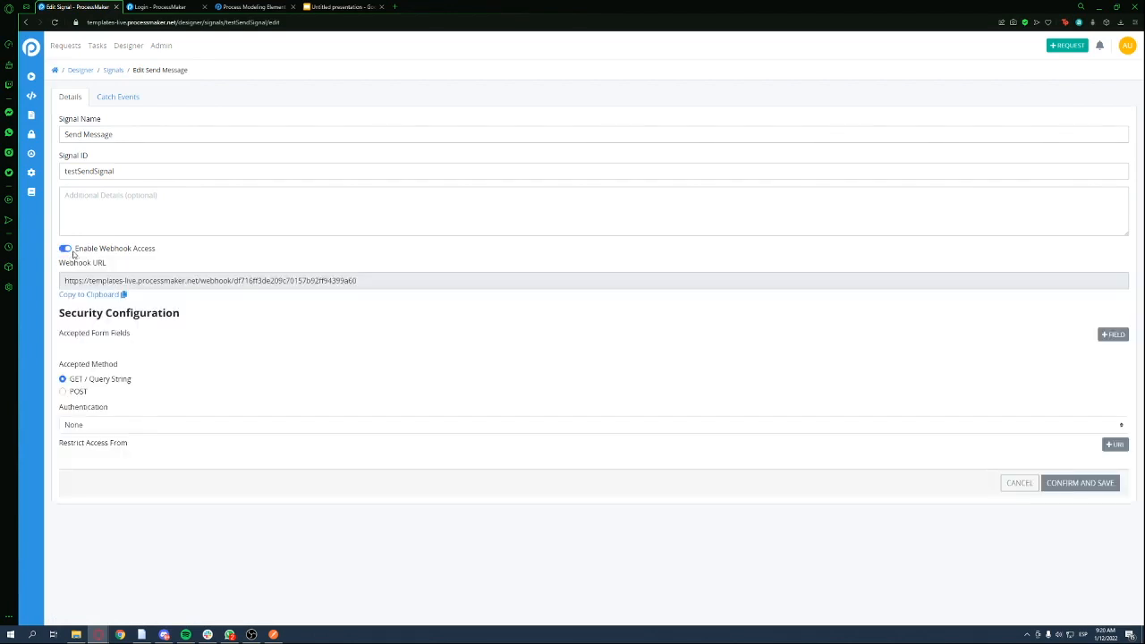
# Review the signal's webhook URL and confirm and save the webhook settings
pyautogui.moveTo(86, 251); pyautogui.dragTo(123, 251)
pyautogui.click(147, 253)
pyautogui.moveTo(80, 282); pyautogui.dragTo(370, 294)
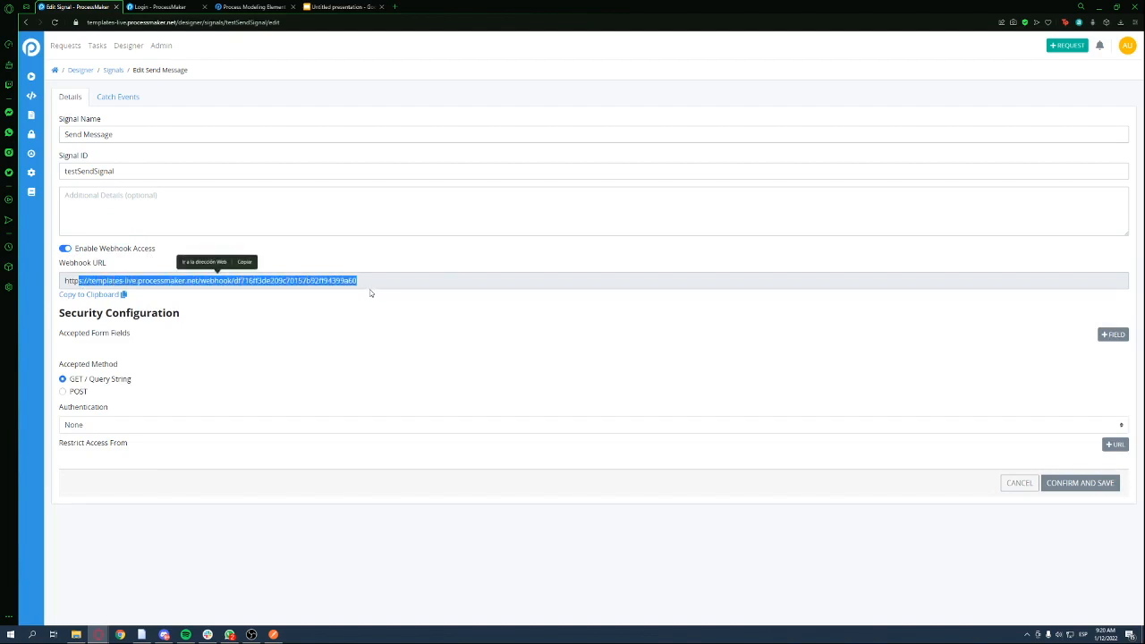
pyautogui.moveTo(370, 292); pyautogui.dragTo(59, 288)
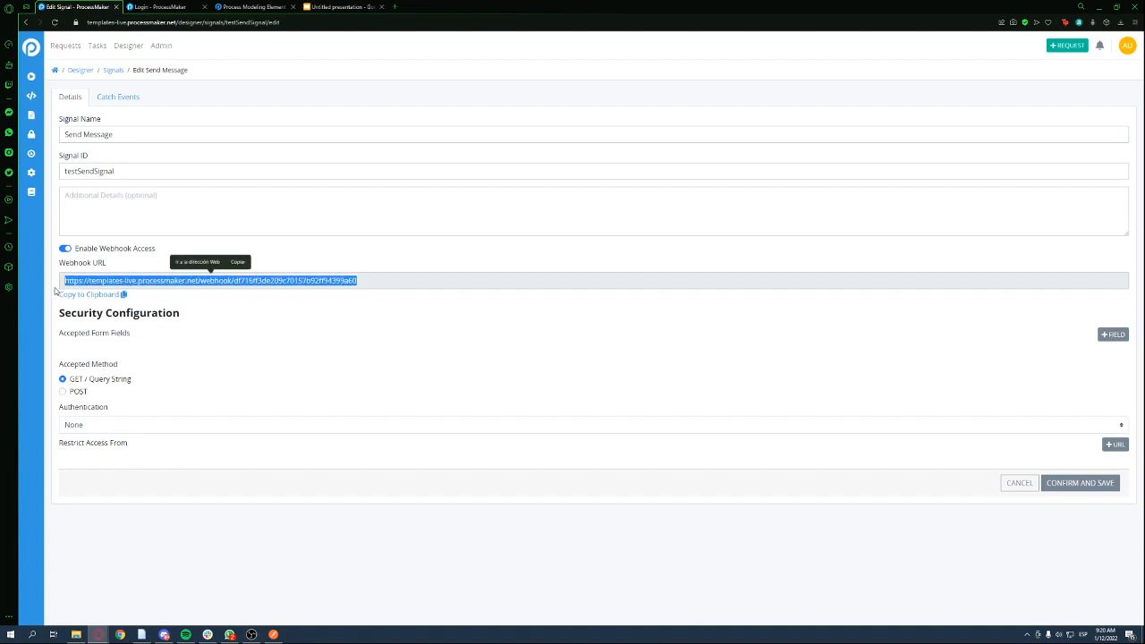
pyautogui.moveTo(55, 288); pyautogui.dragTo(362, 282)
pyautogui.click(373, 260)
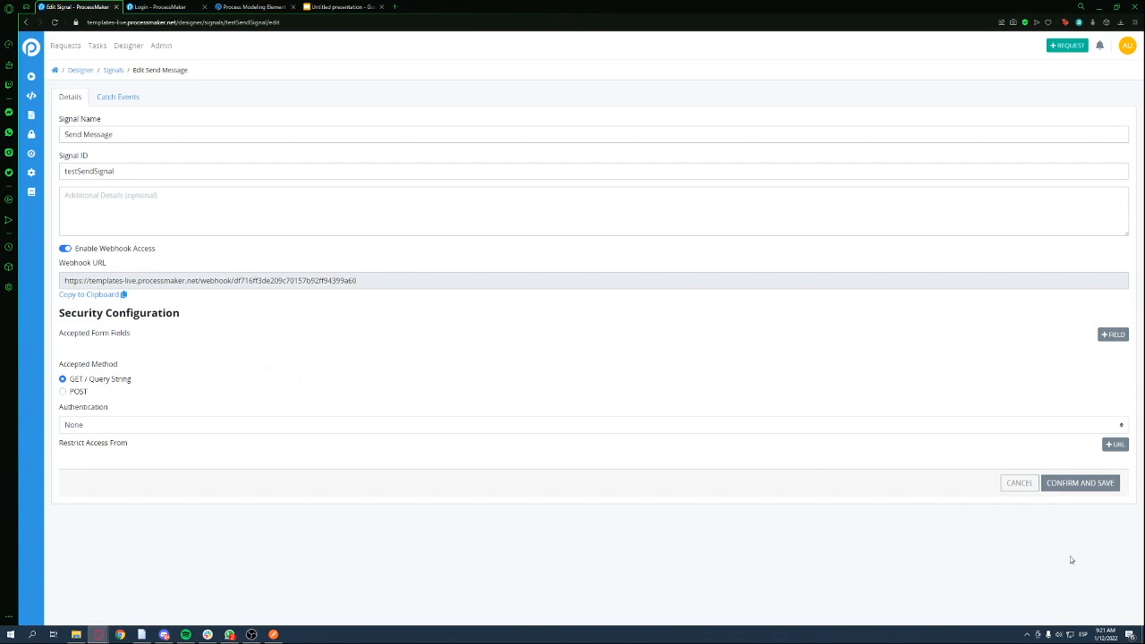
pyautogui.click(1073, 482)
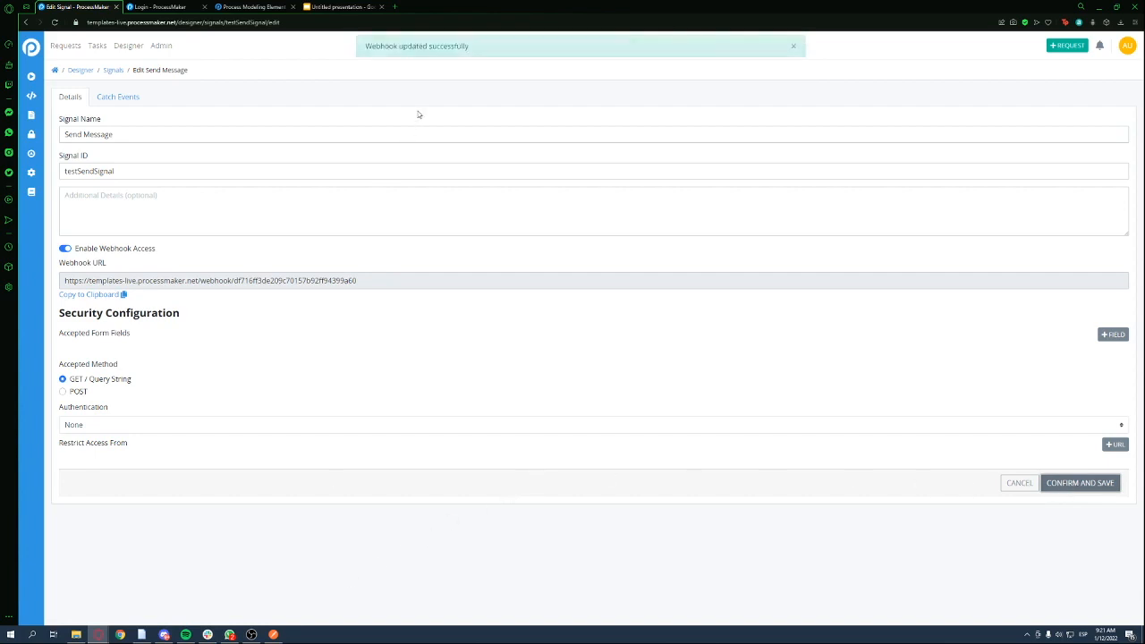
pyautogui.moveTo(258, 636)
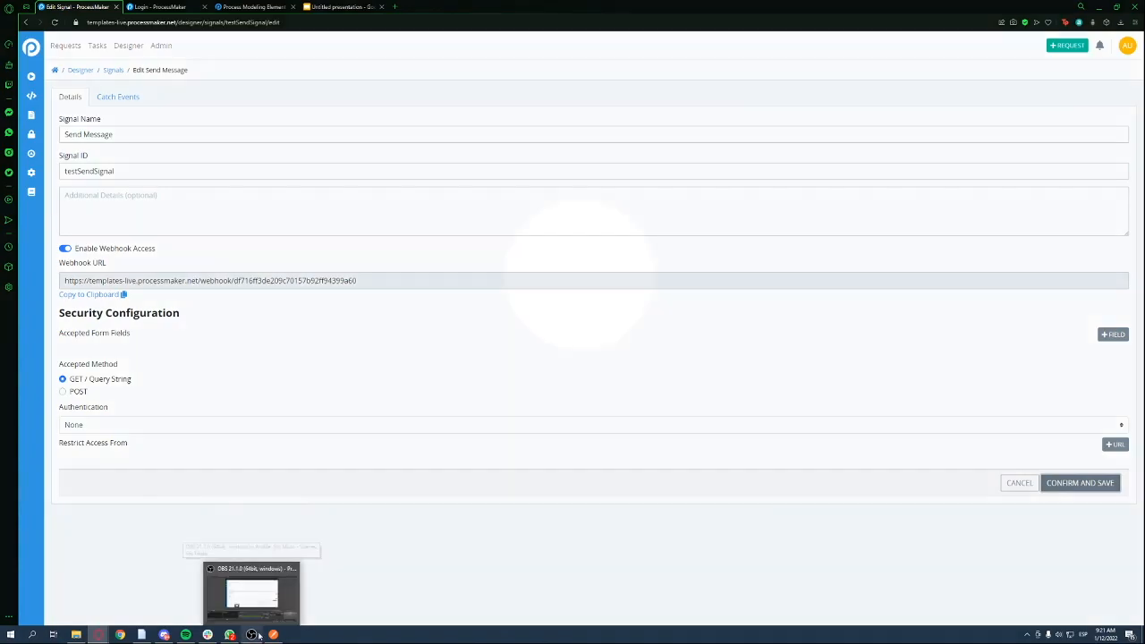